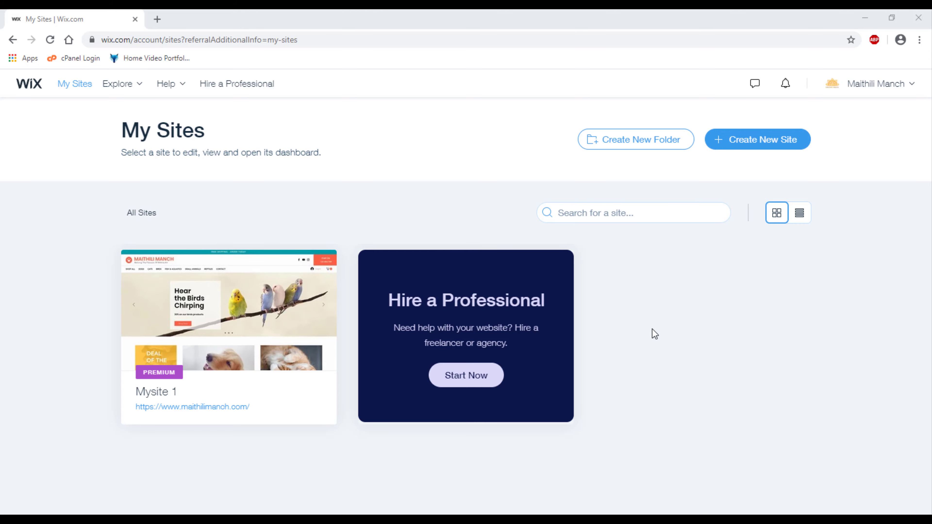
Open the live version of Mysite 1 from its dashboard and look through the home page.
mouse_move(214, 362)
mouse_move(227, 313)
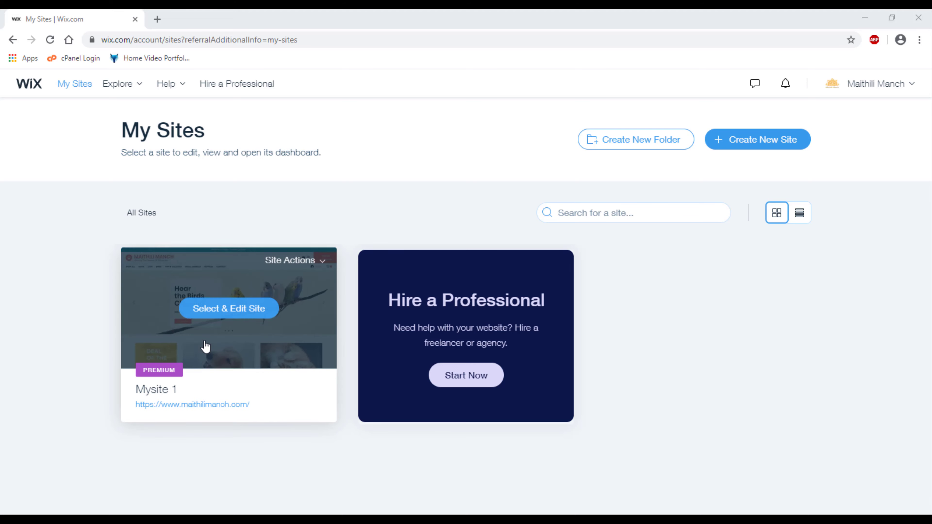
click(226, 310)
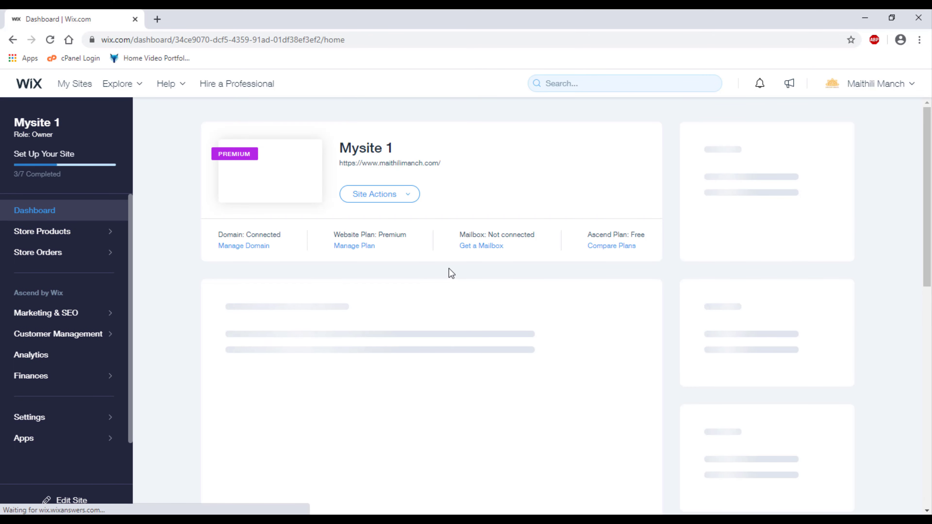
click(410, 202)
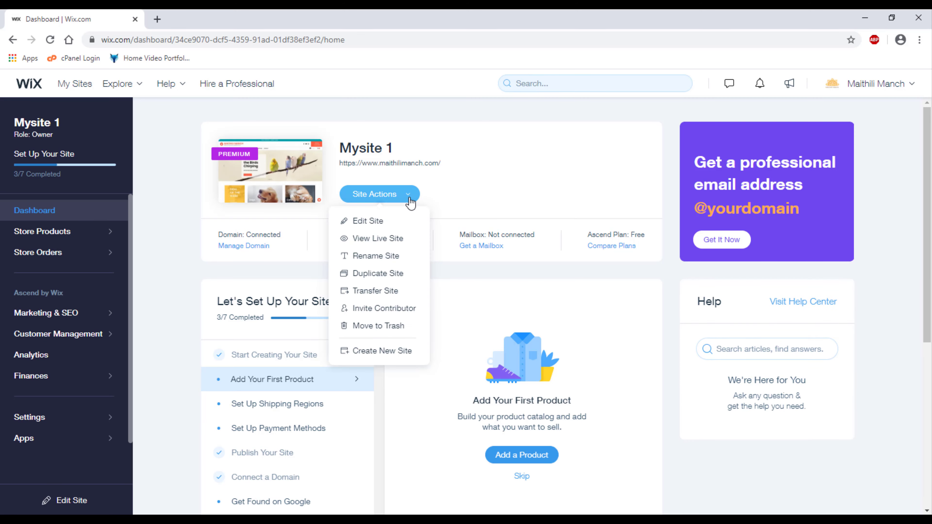
click(383, 246)
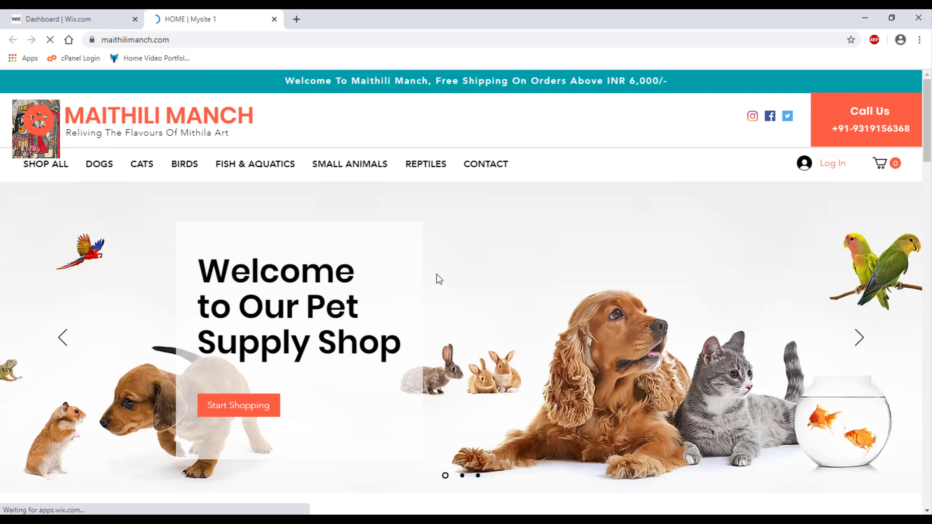
scroll(439, 281, down, 3)
scroll(469, 395, down, 18)
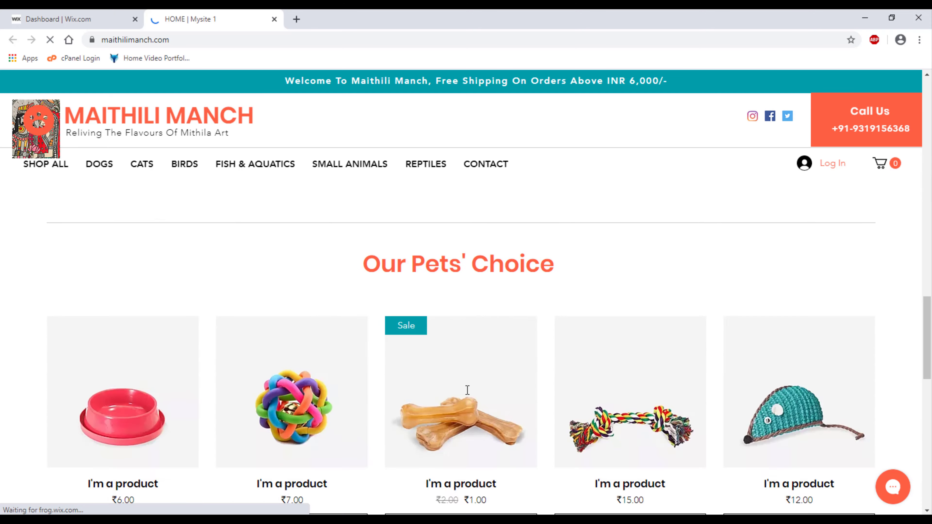
scroll(469, 394, down, 8)
scroll(464, 396, up, 15)
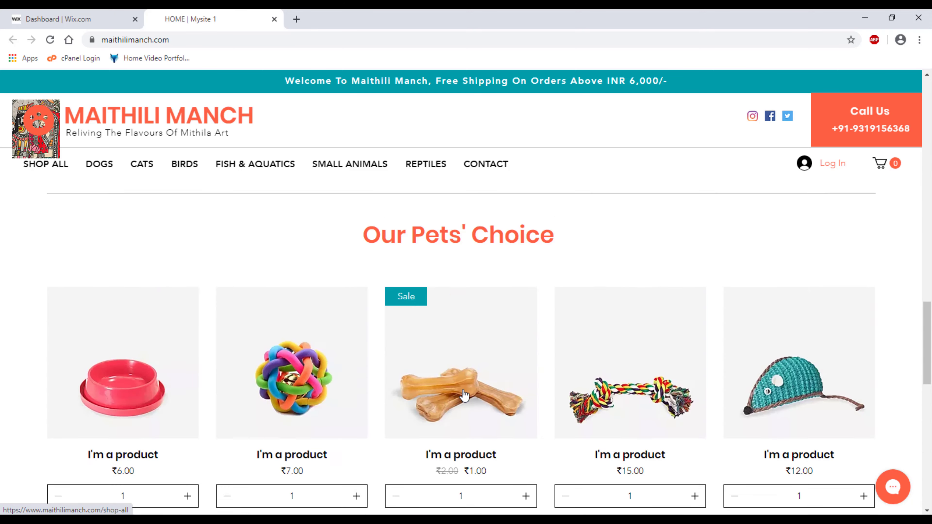
scroll(462, 391, up, 10)
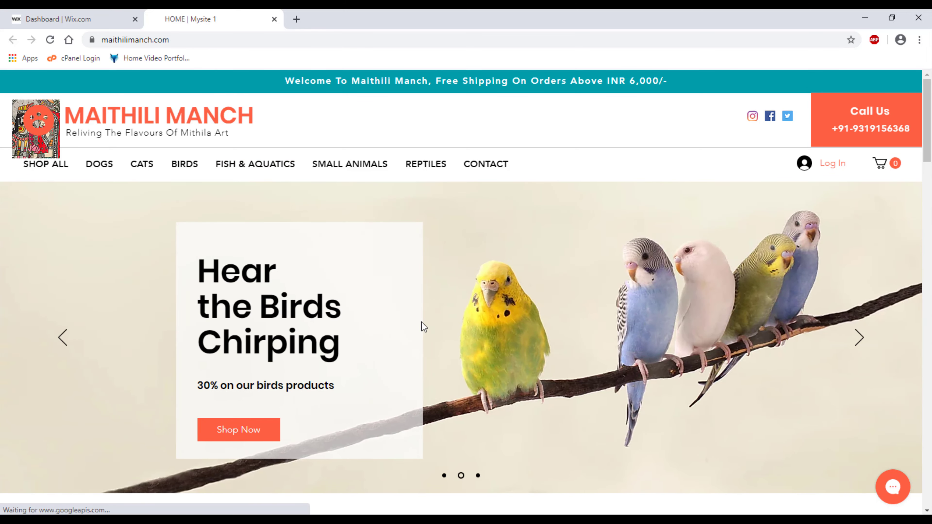
scroll(424, 327, down, 10)
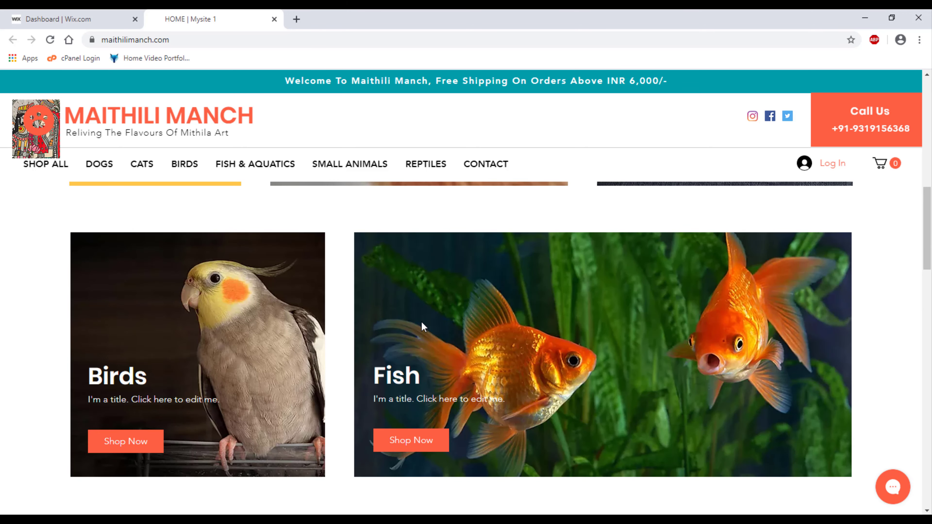
Return to the sites list and create a new site of the Other kind in the Editor from the blank Start from Scratch template.
click(96, 19)
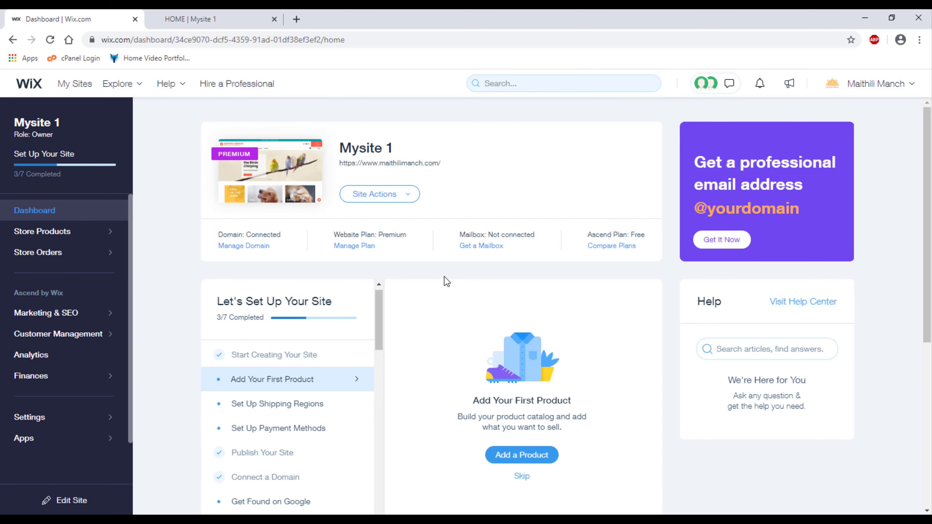
click(73, 88)
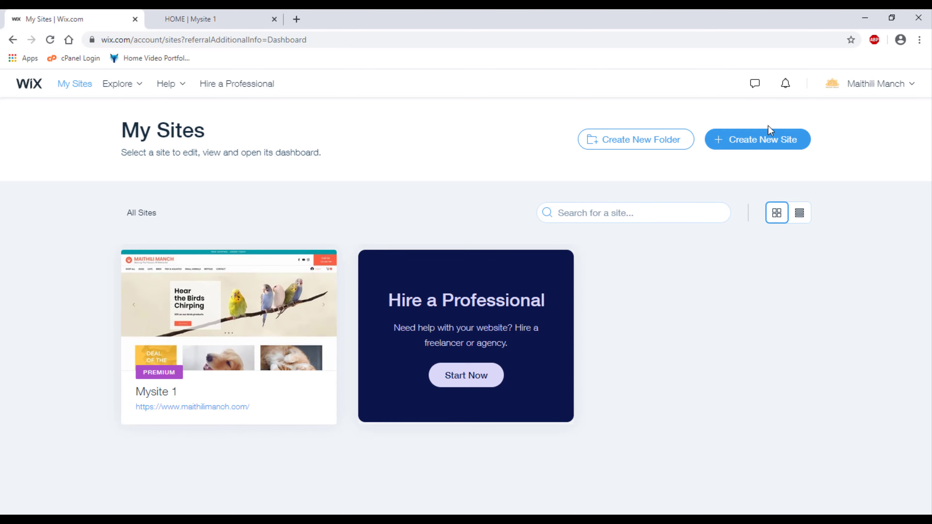
click(759, 136)
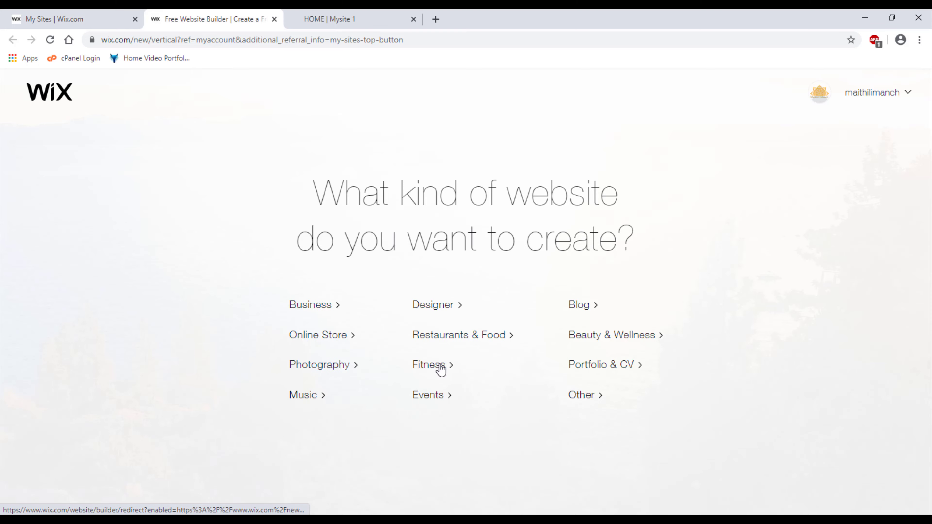
click(578, 401)
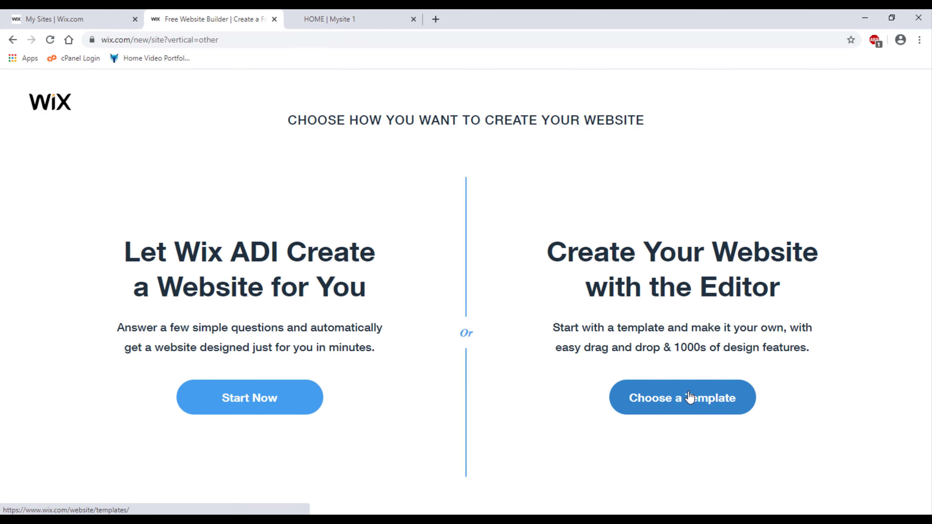
click(690, 397)
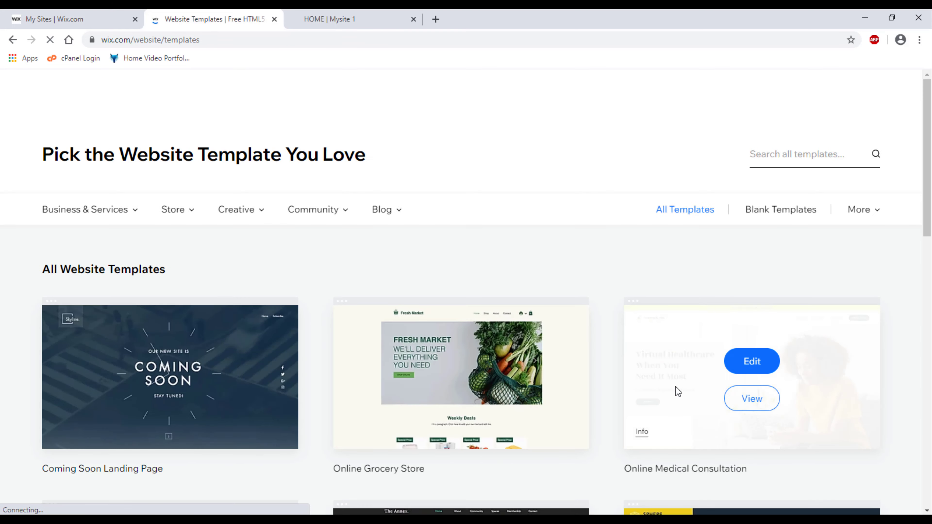
click(781, 211)
mouse_move(179, 342)
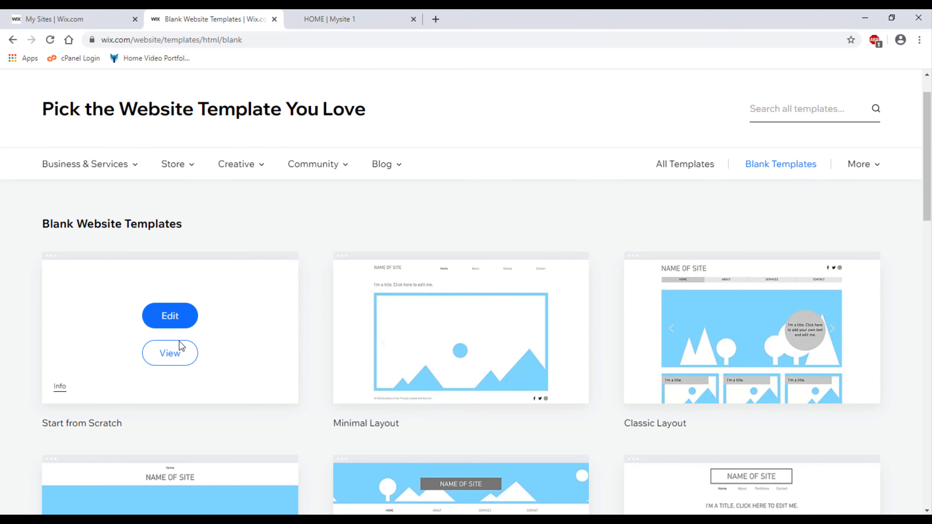
click(169, 320)
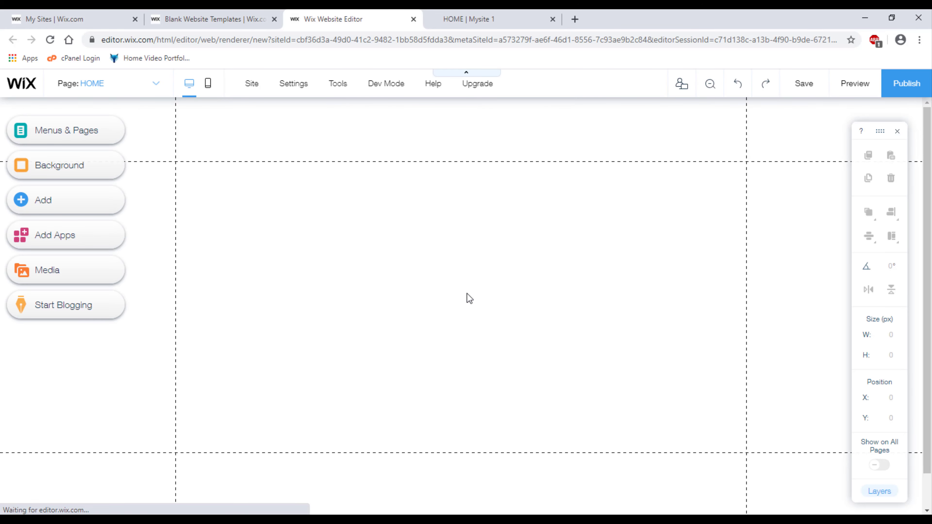
Save the new site under a free Wix.com domain with the address ending mysite, and publish it.
click(801, 87)
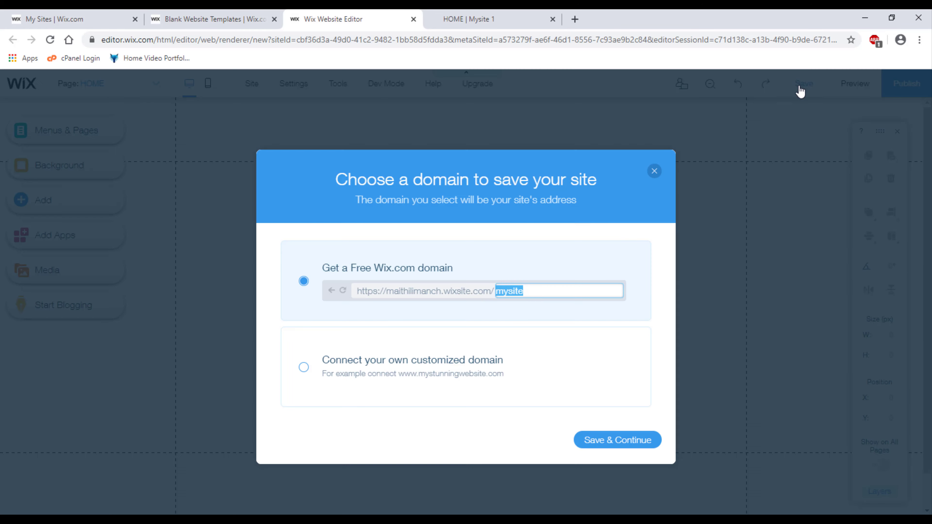
click(630, 441)
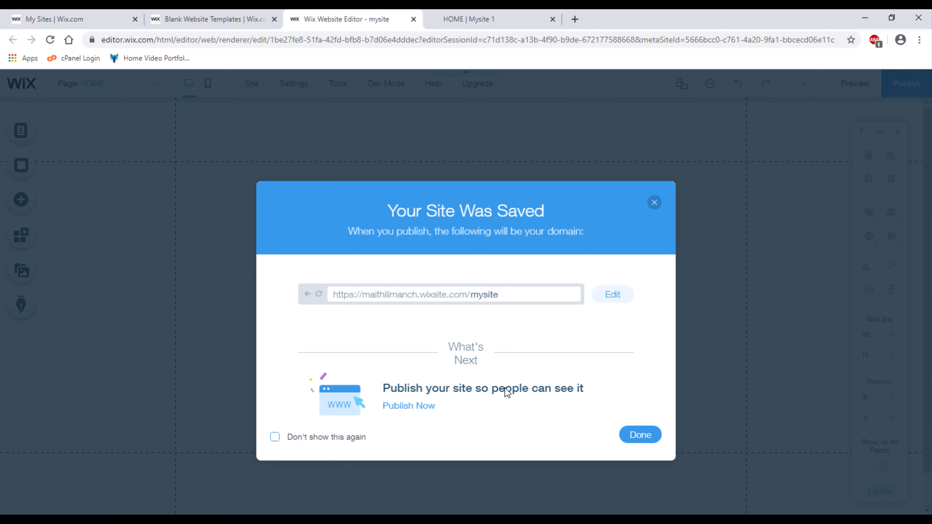
click(417, 407)
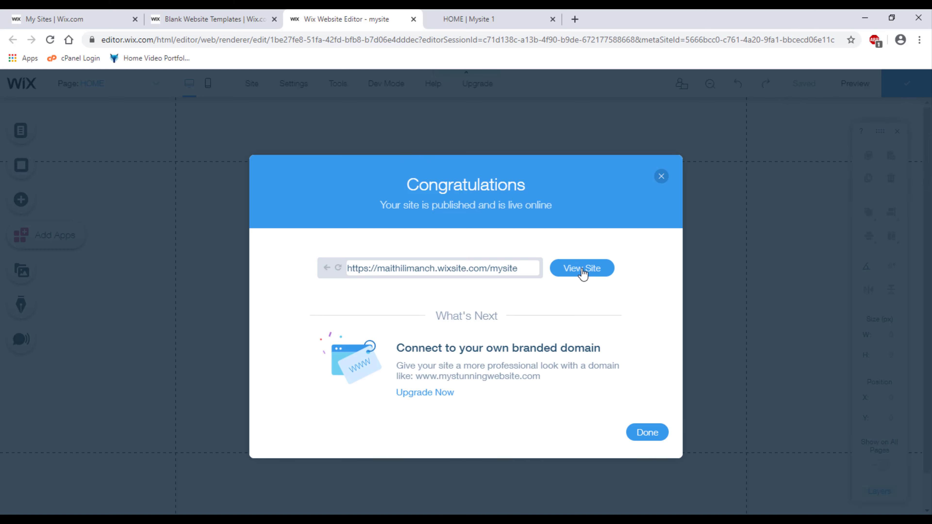
View the published blank site, then return to the editor and dismiss the publishing and mobile-site dialogs.
click(582, 270)
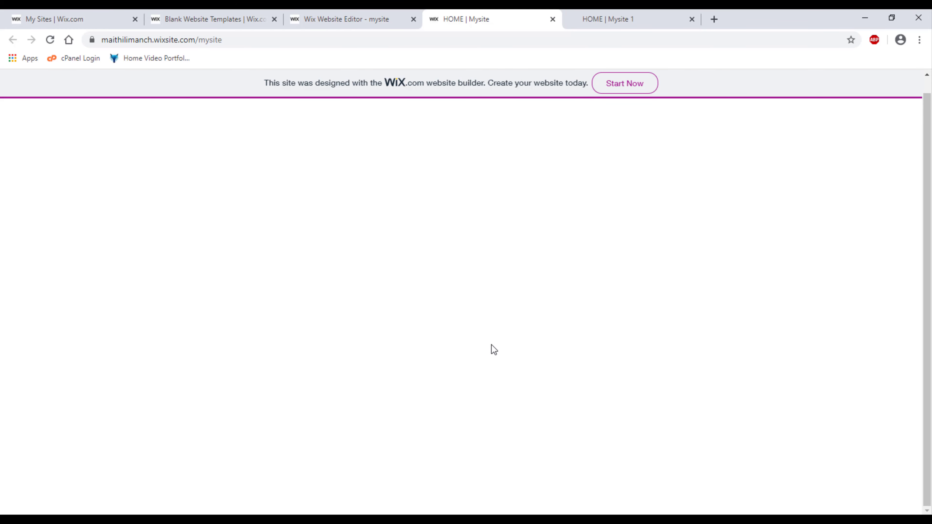
click(373, 21)
click(661, 177)
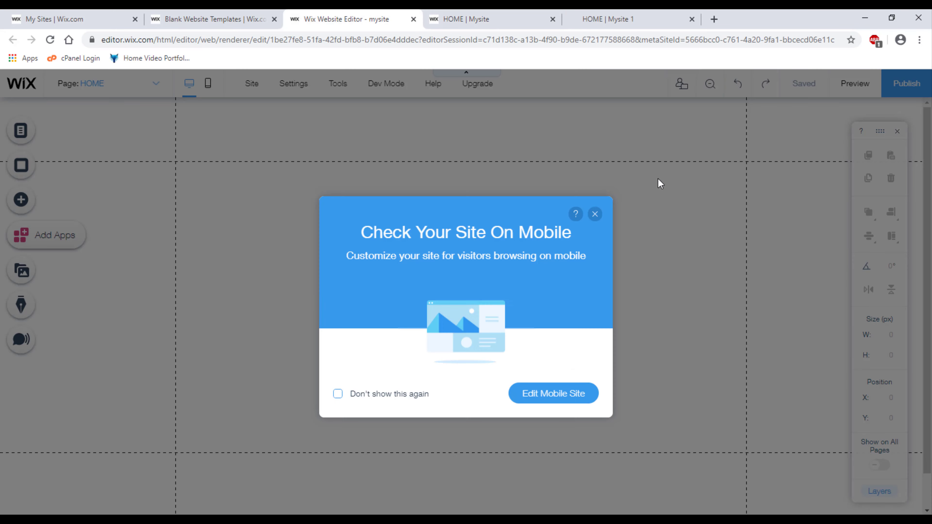
click(595, 214)
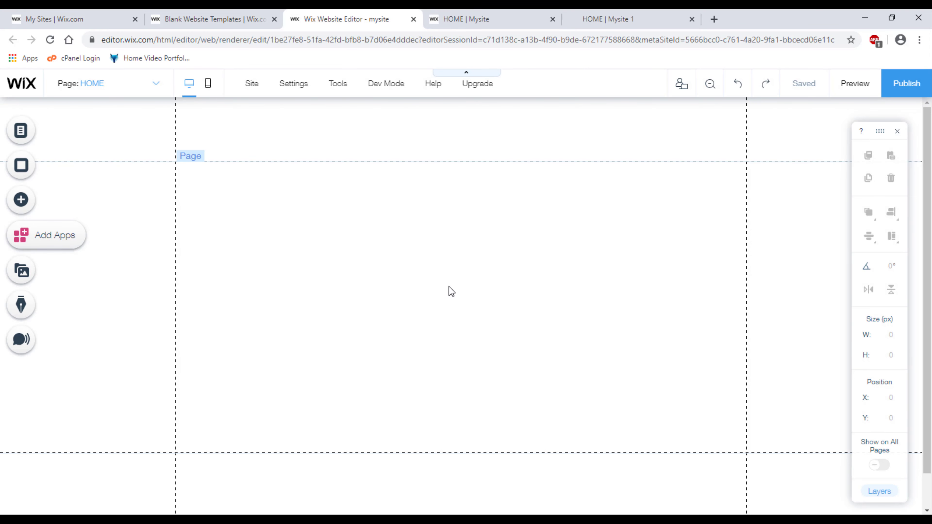
Check the full web address of the live Mysite 1 site.
click(602, 19)
click(192, 40)
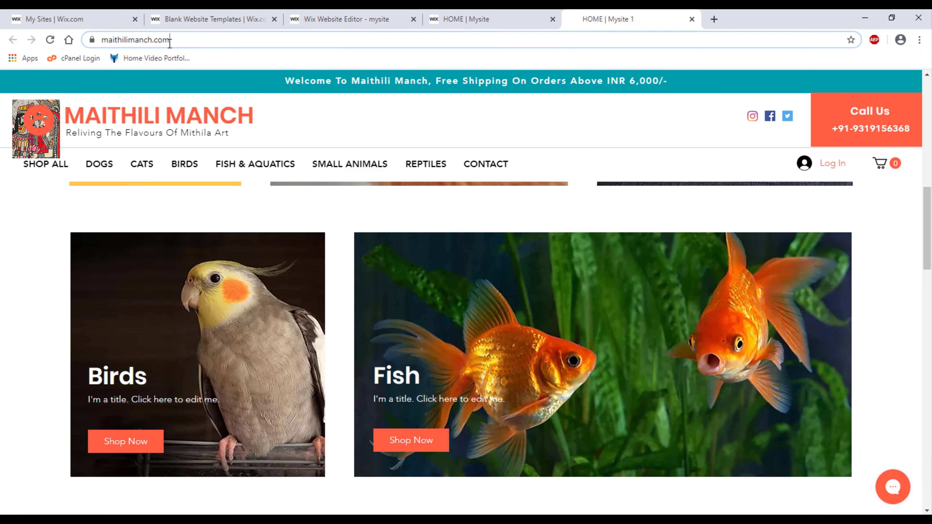
click(194, 41)
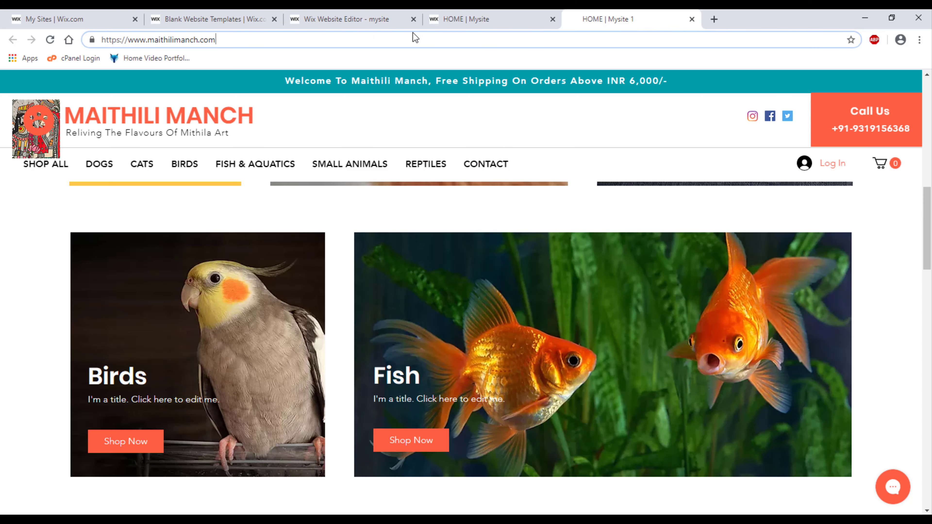
Return to the My Sites list and refresh it to include the newly published site.
click(198, 18)
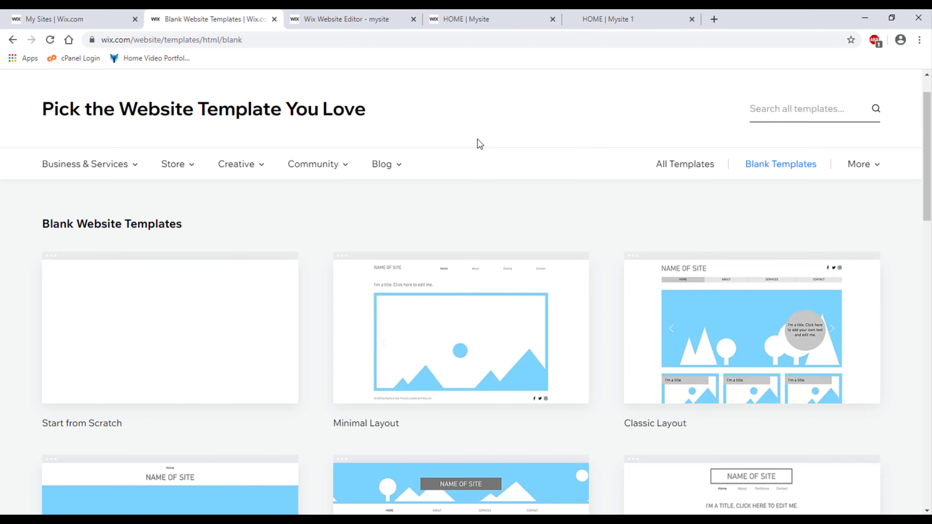
click(114, 18)
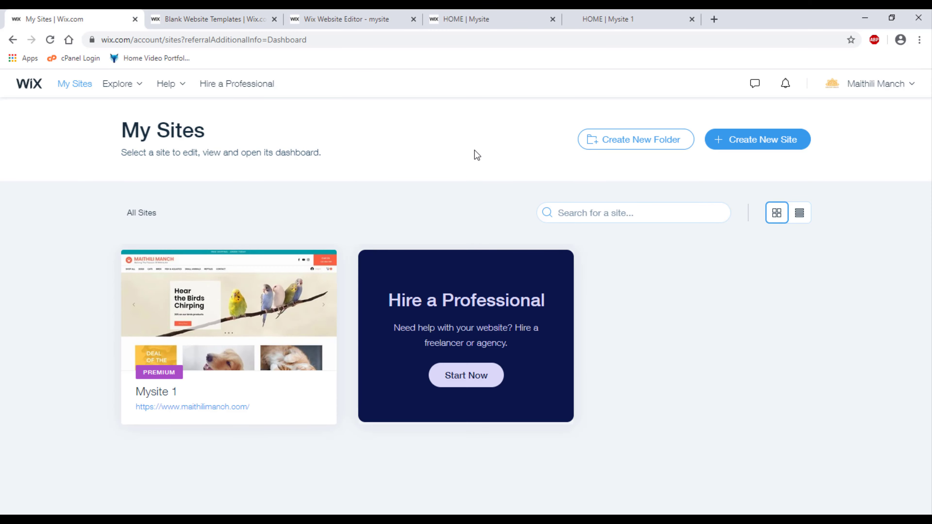
click(50, 39)
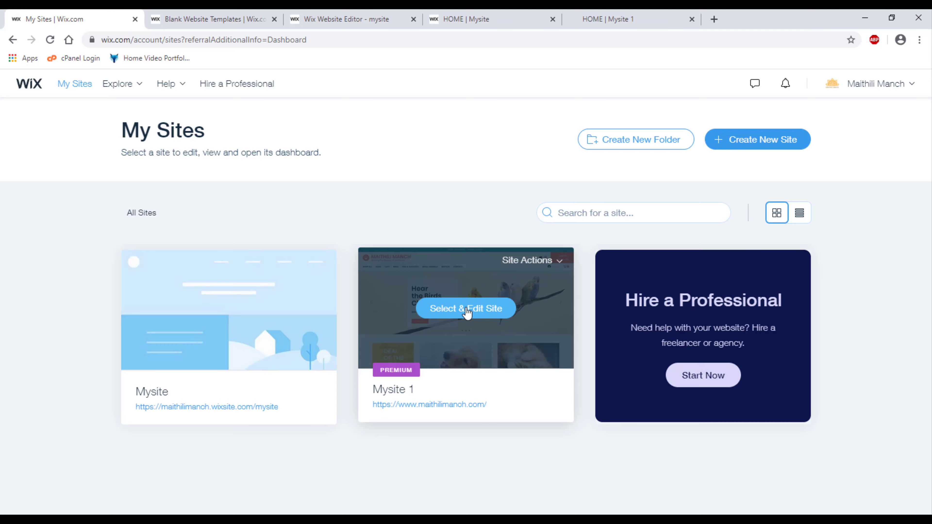
Open the domain management of Mysite 1 and unassign maithilimanch.com from the site.
click(467, 311)
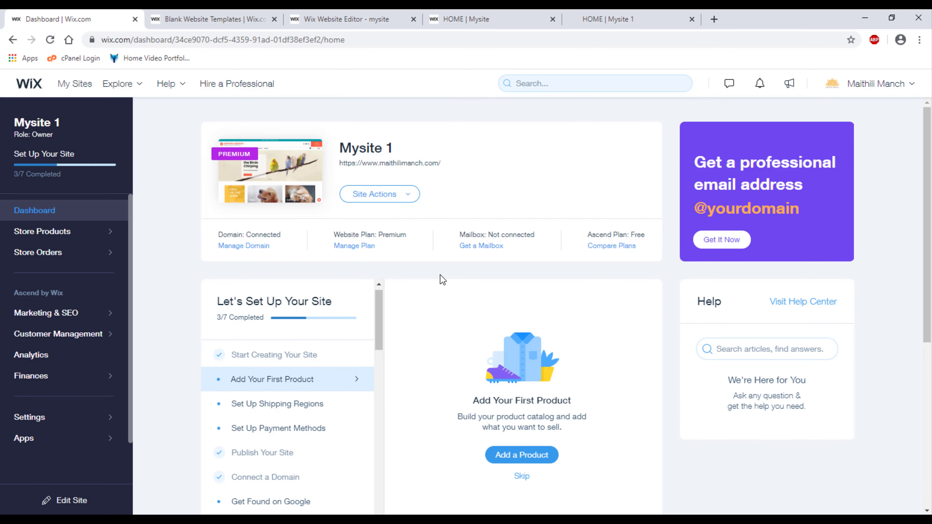
click(244, 246)
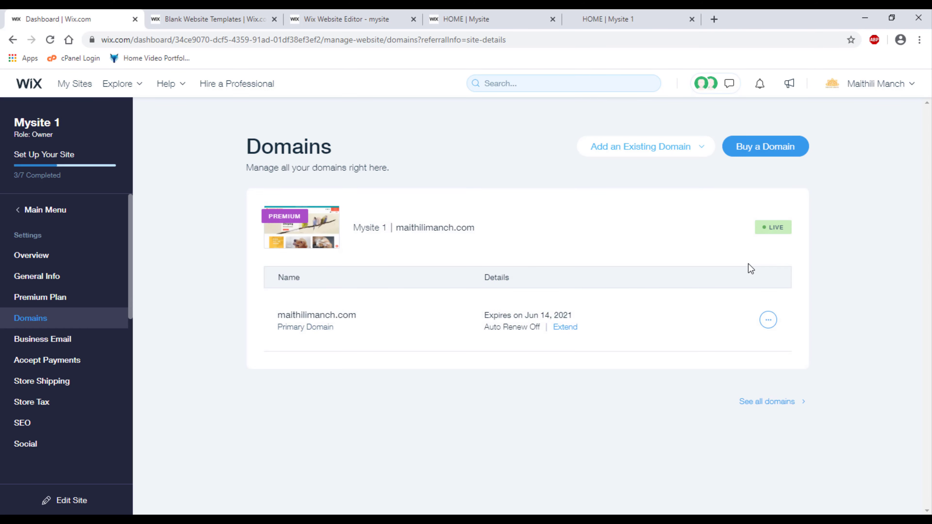
click(769, 321)
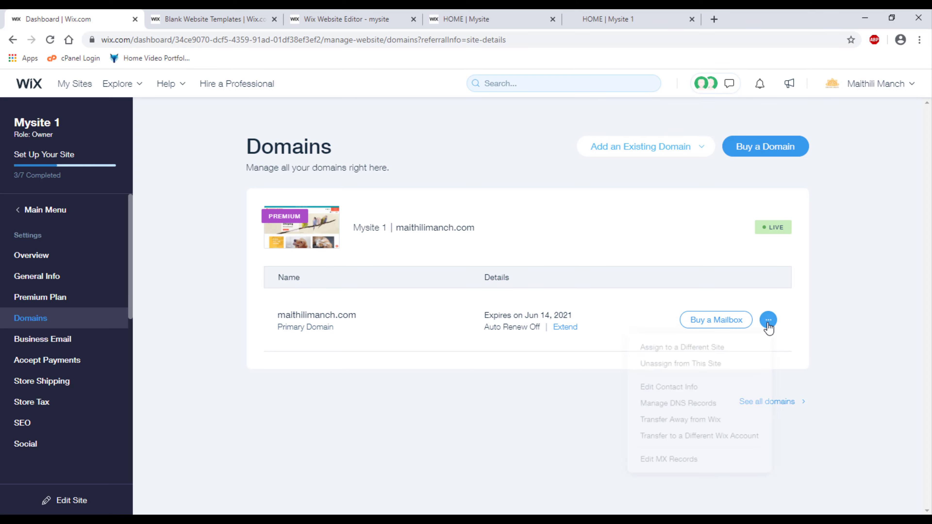
click(685, 363)
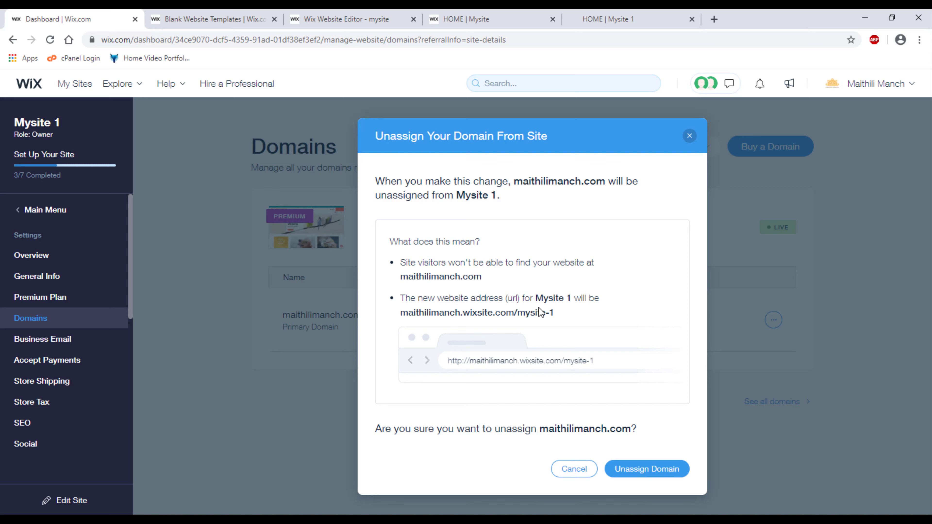
click(647, 471)
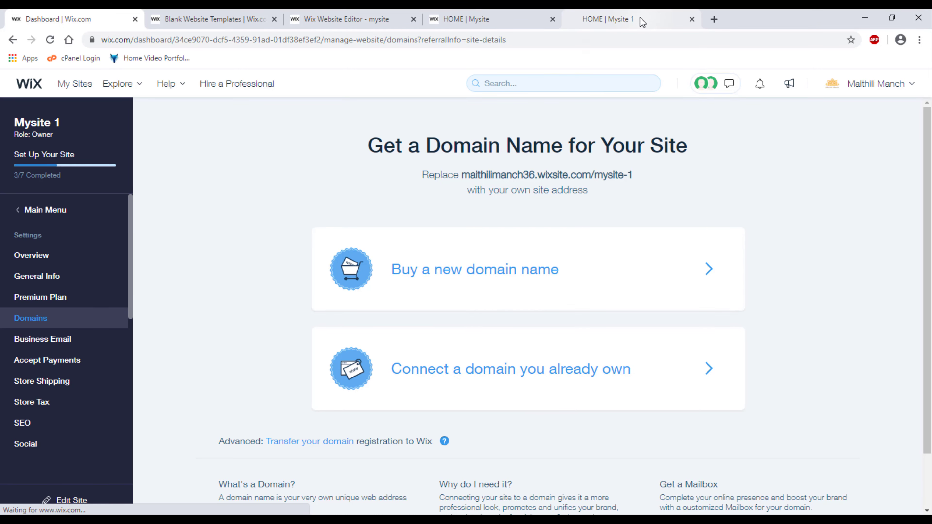
Reload the live maithilimanch.com page to check the domain, close that page and return to the Mysite 1 domain settings.
click(665, 22)
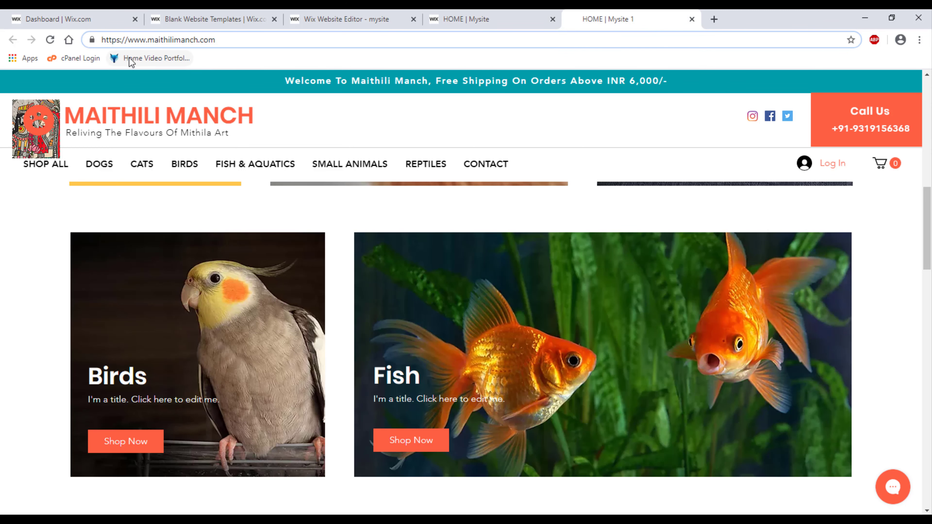
click(52, 42)
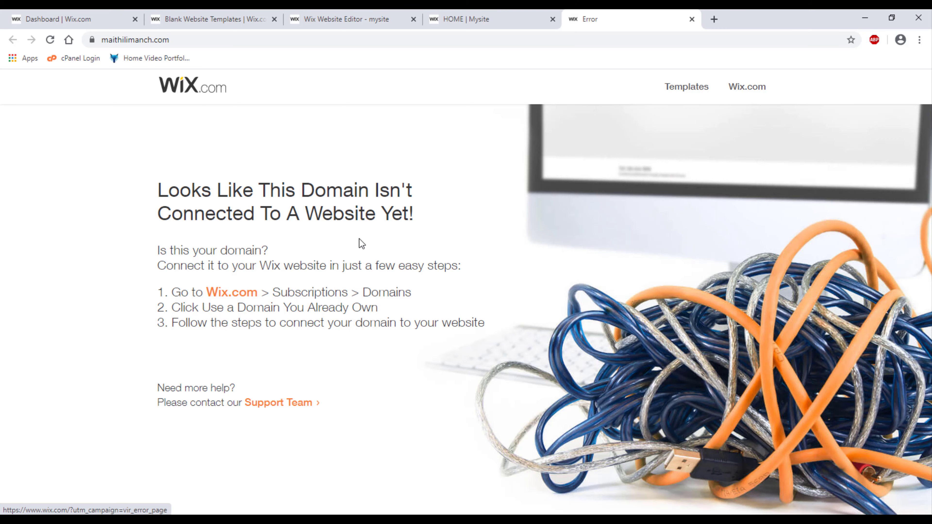
middle_click(629, 14)
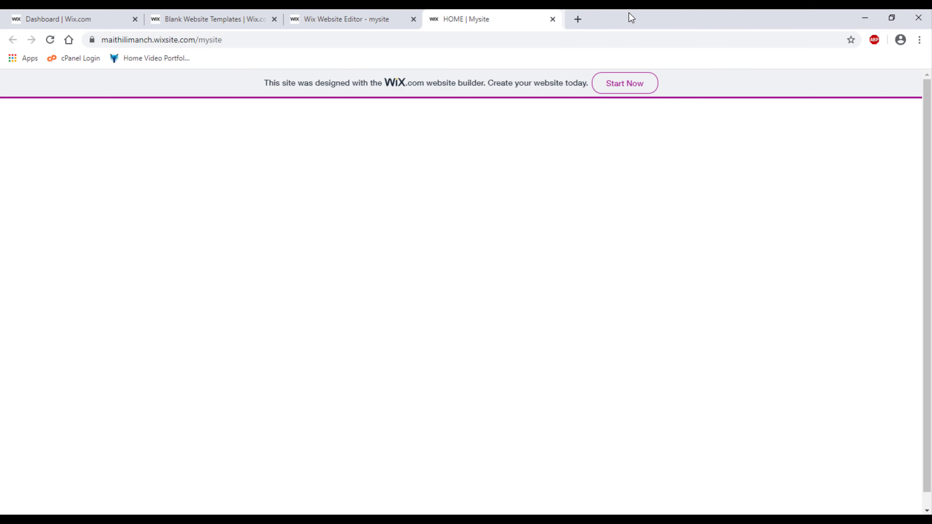
click(75, 20)
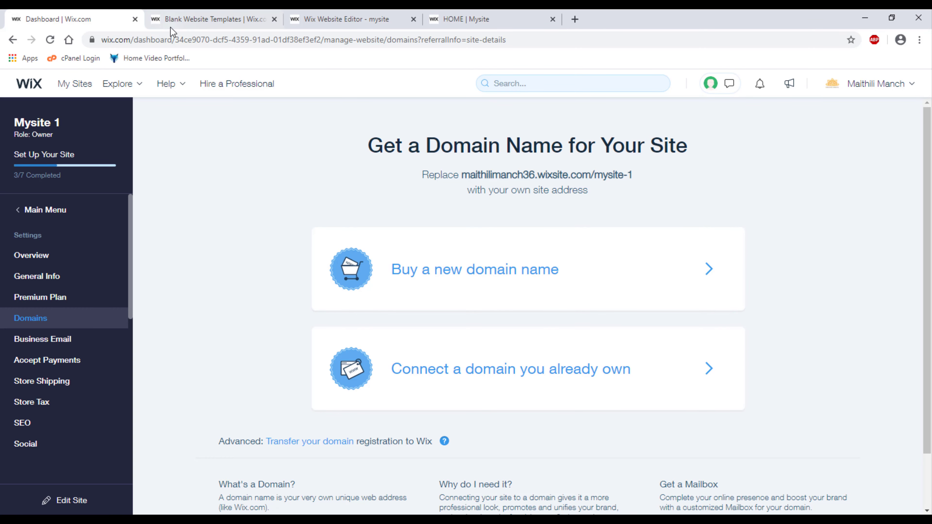
Open the Mysite 1 dashboard, try to move the site to the trash, and proceed to managing its premium plans.
click(75, 84)
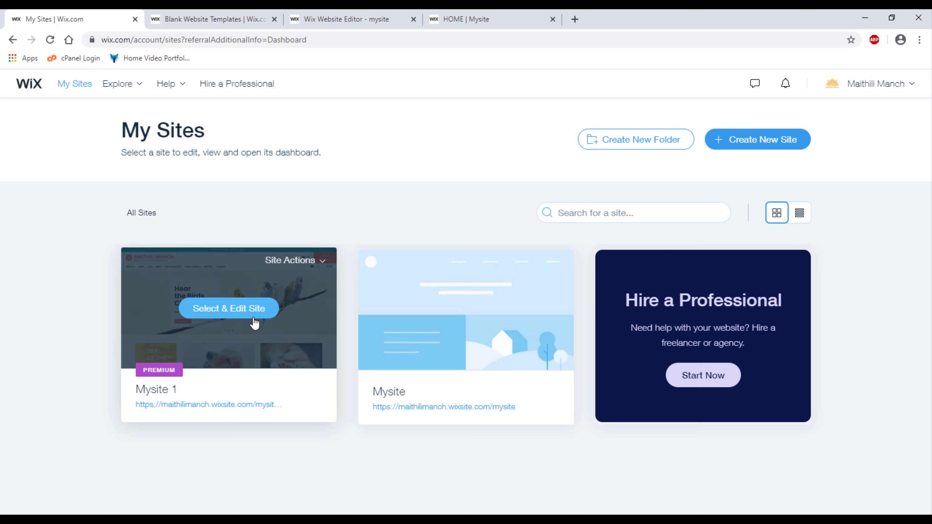
click(221, 318)
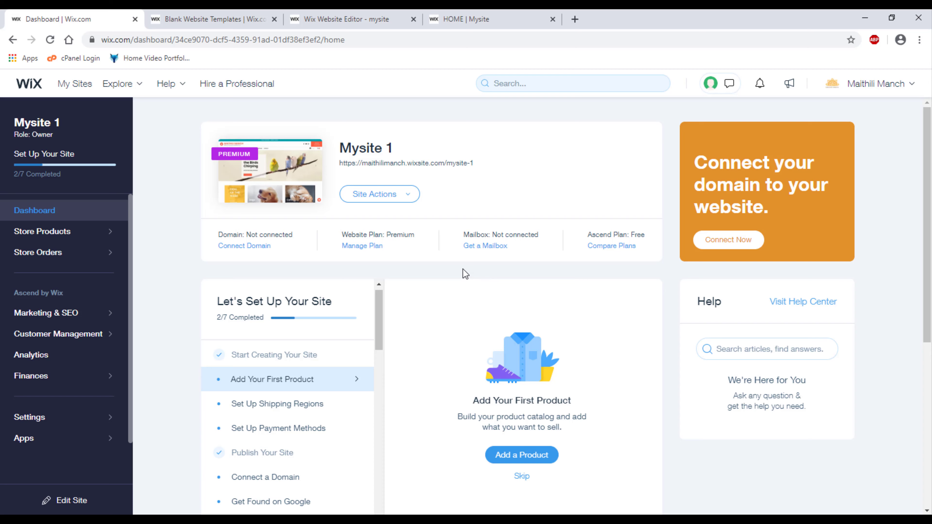
click(403, 194)
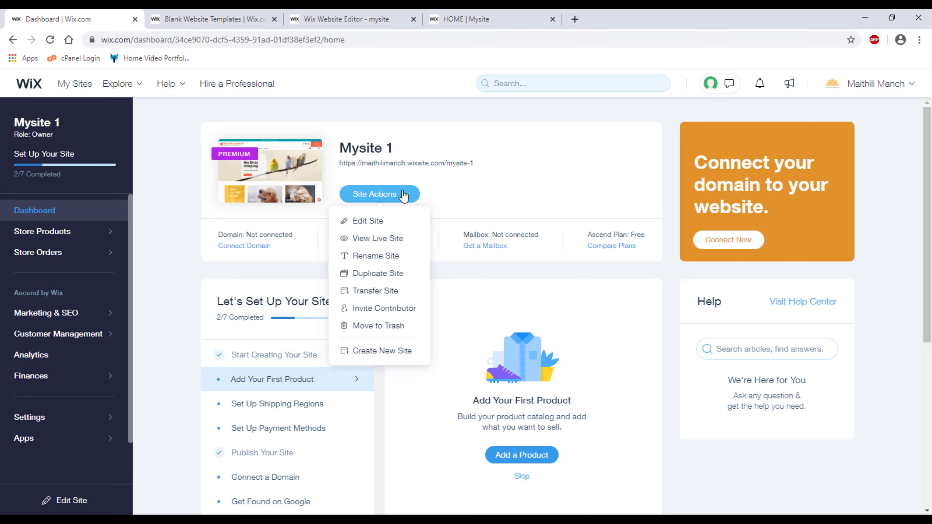
click(385, 331)
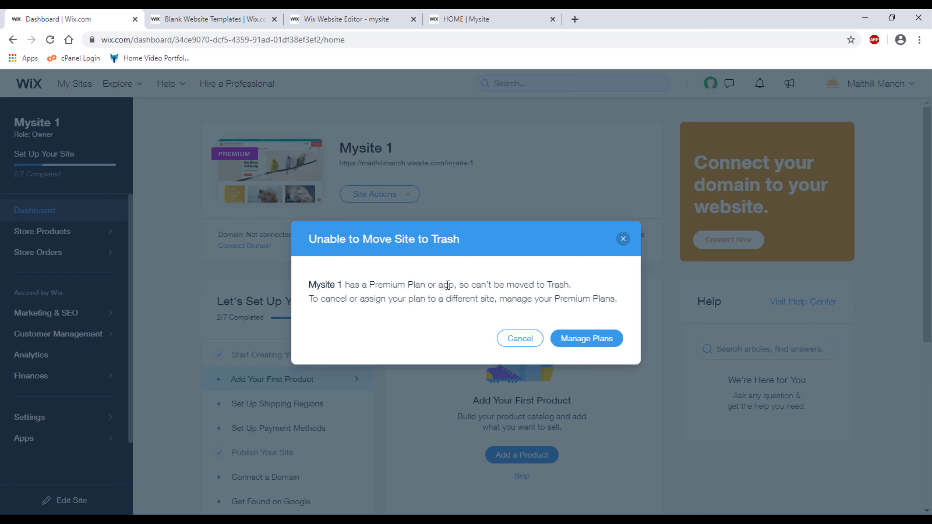
click(584, 342)
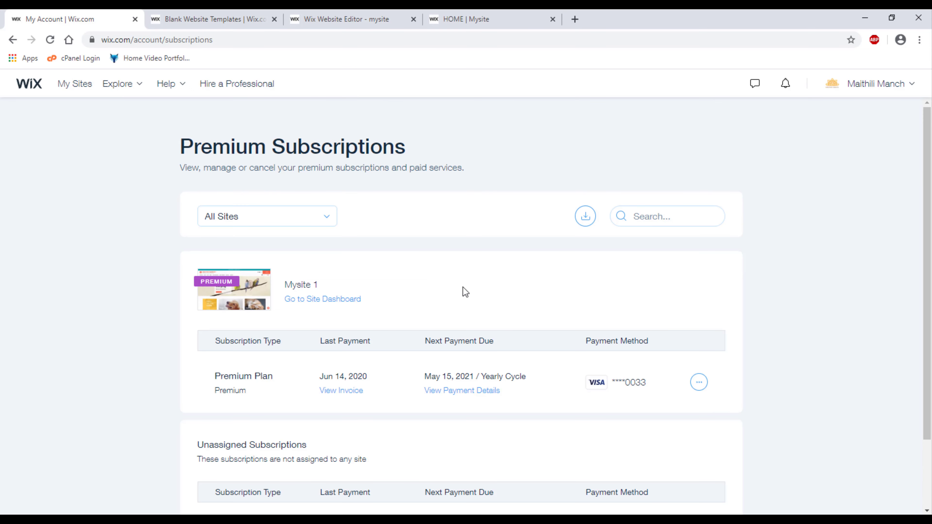
Assign the Premium Plan of Mysite 1 to the site Mysite and confirm the reassignment.
scroll(495, 308, down, 2)
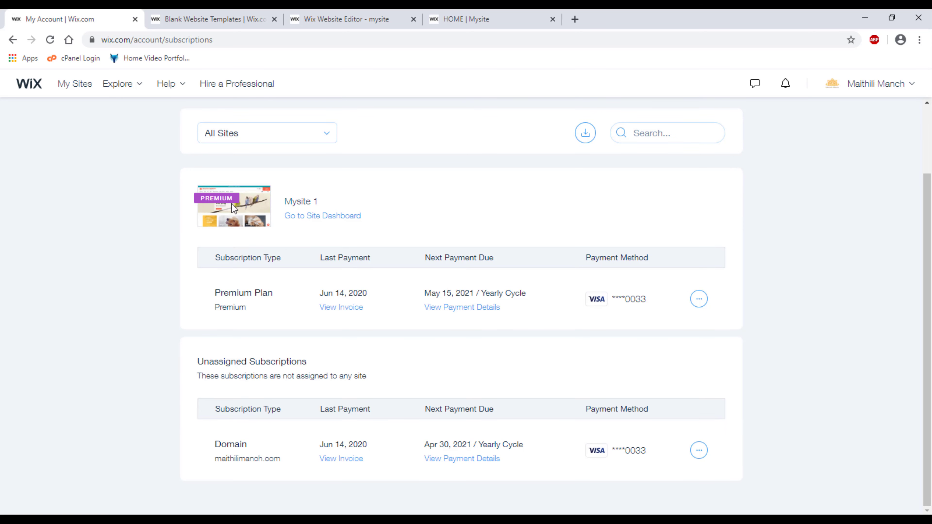
click(189, 41)
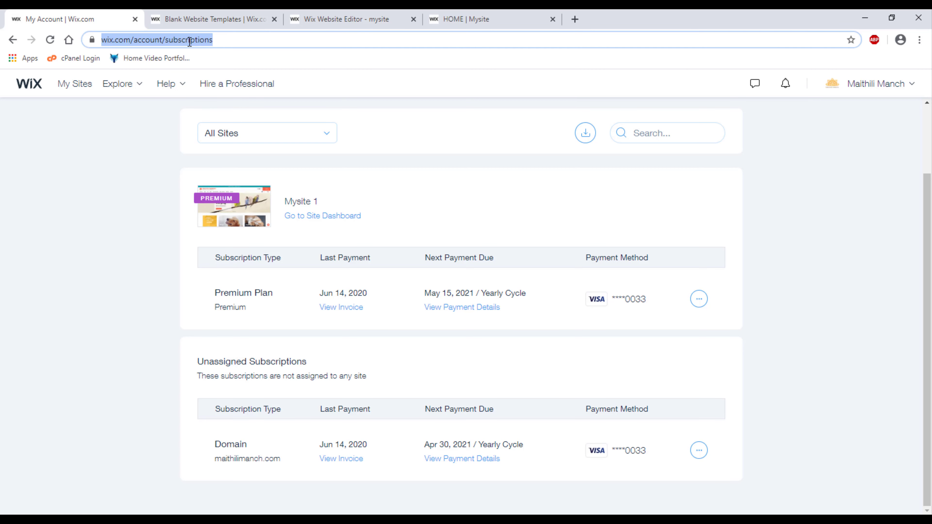
click(518, 333)
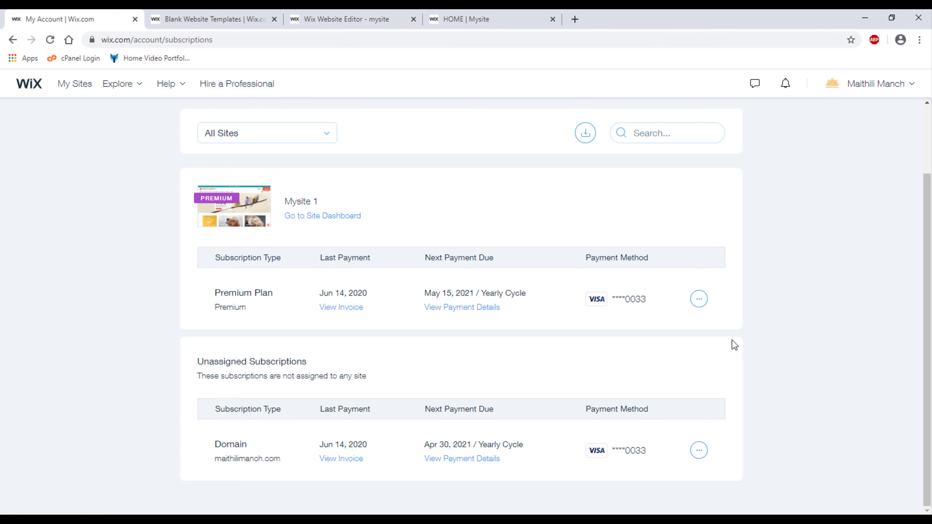
click(700, 305)
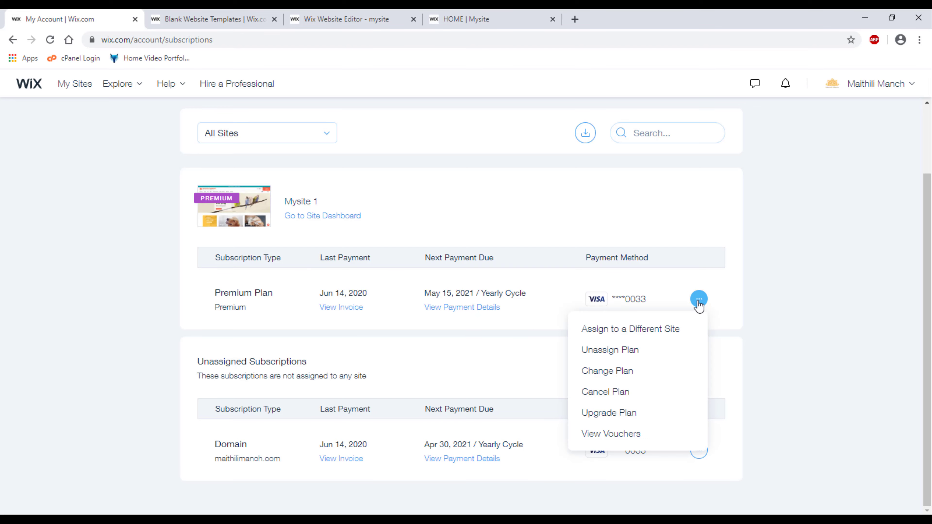
click(629, 331)
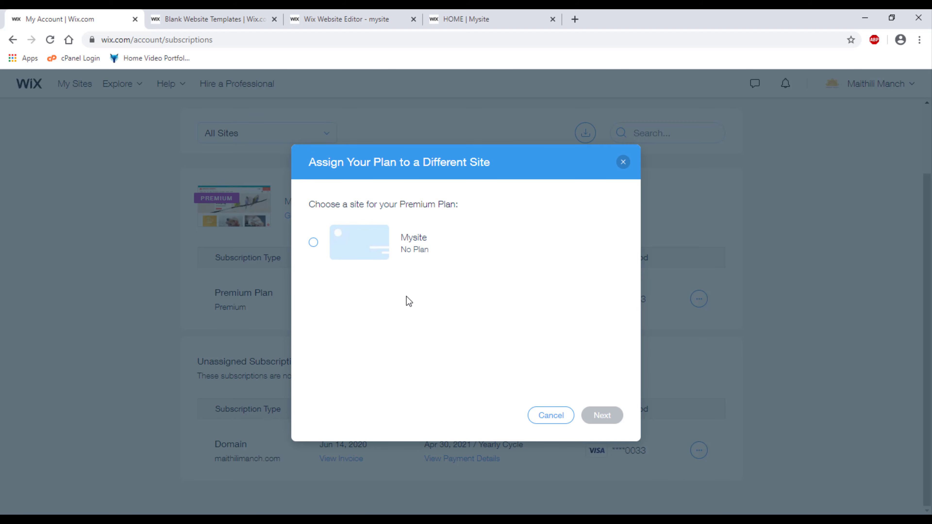
click(313, 242)
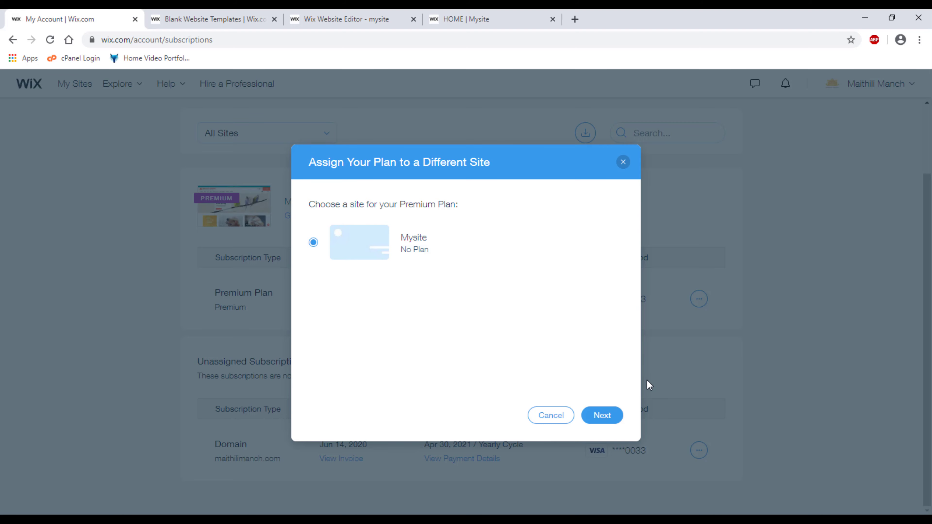
click(602, 418)
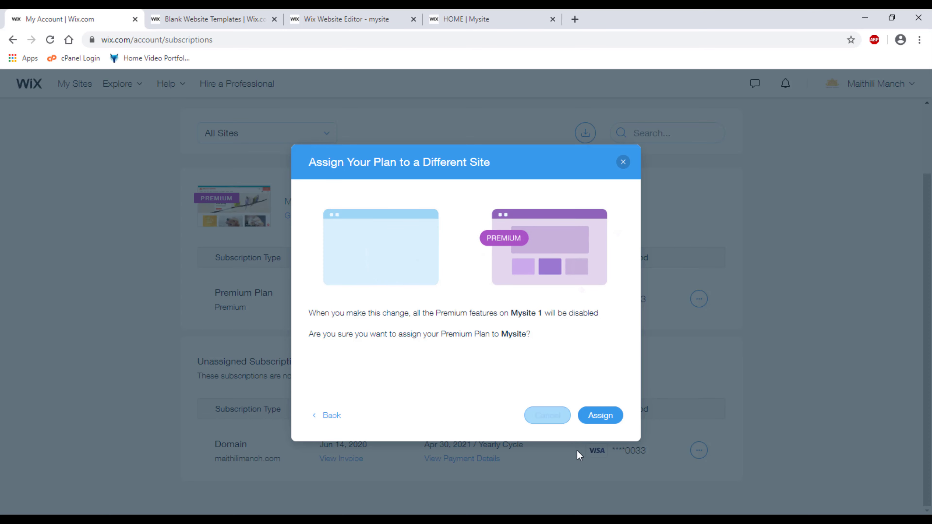
click(601, 415)
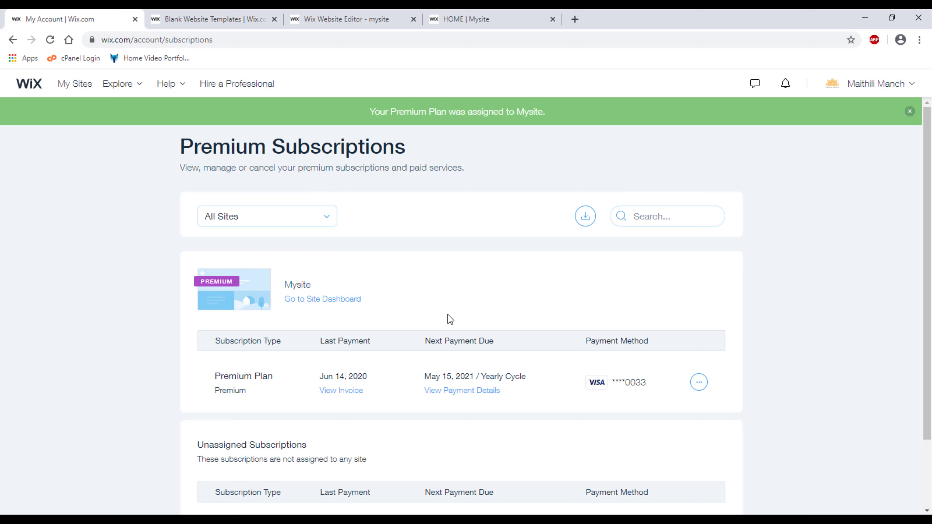
Open the dashboard of Mysite from its subscription, check the web address of its live site and close that page.
scroll(389, 382, down, 3)
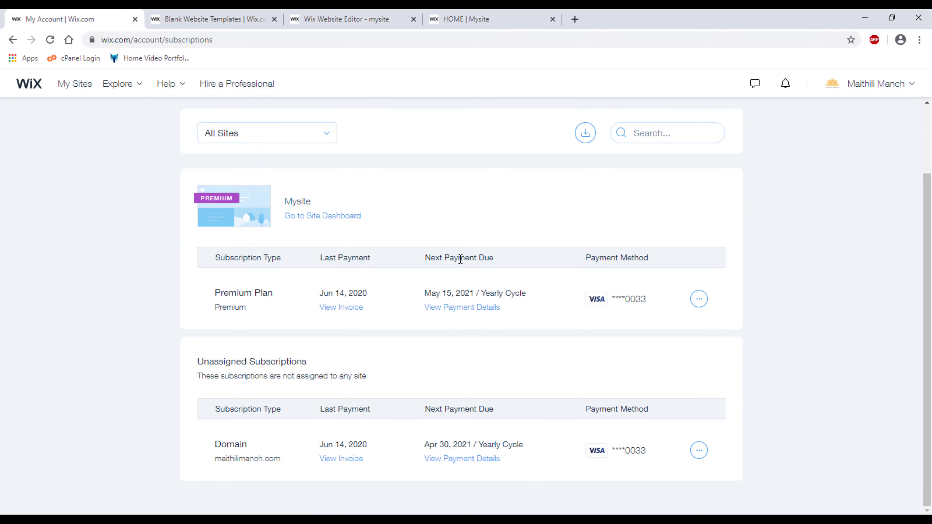
click(315, 218)
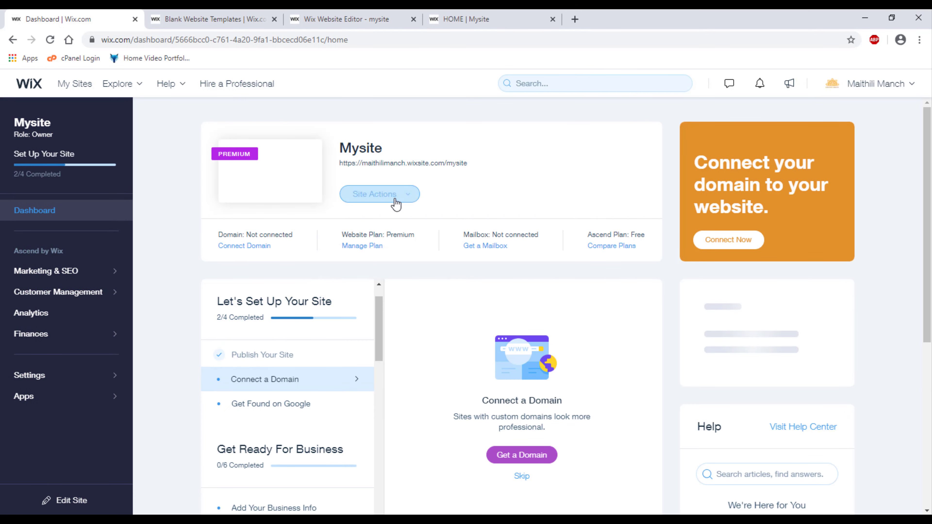
click(395, 200)
click(400, 239)
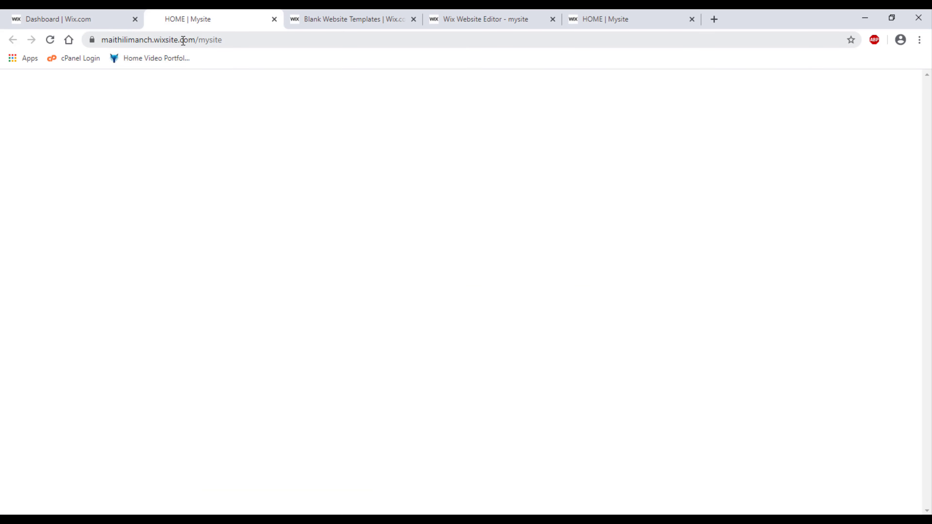
middle_click(211, 19)
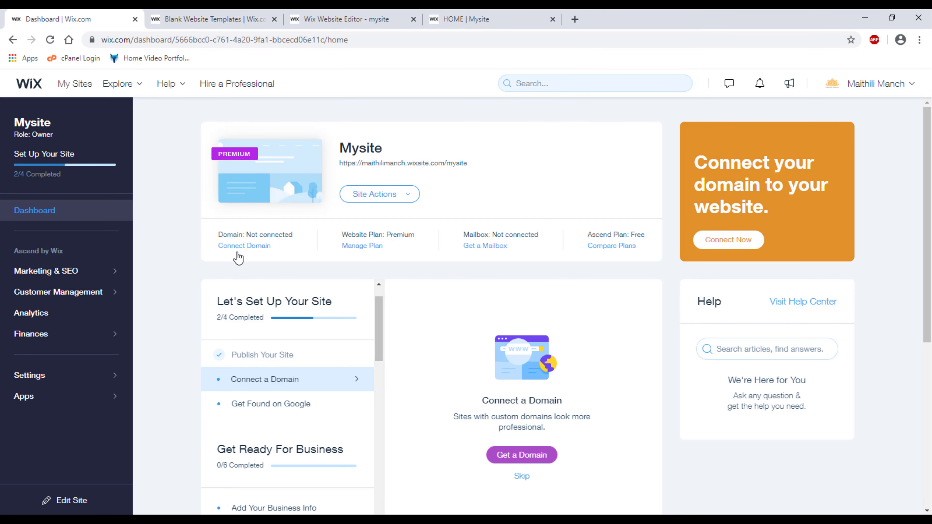
Connect the already owned domain maithilimanch.com to Mysite.
click(243, 246)
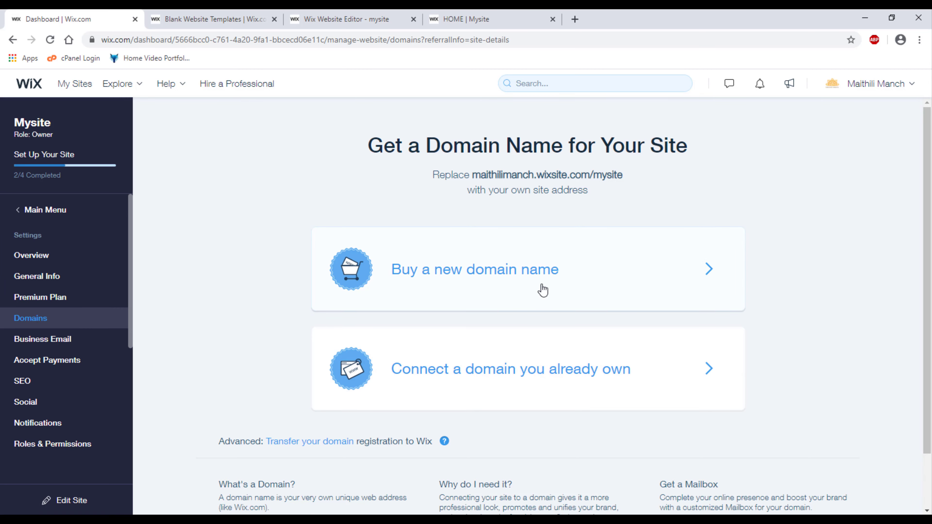
click(527, 371)
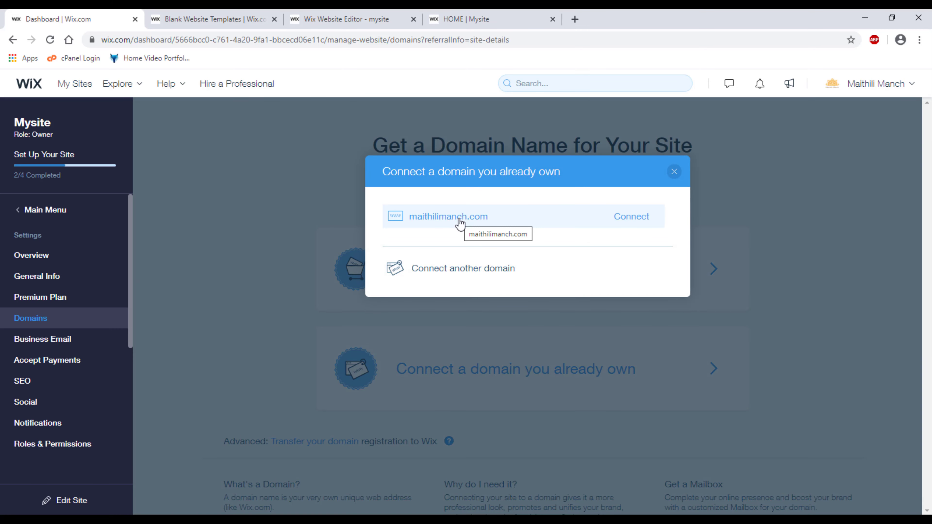
click(460, 223)
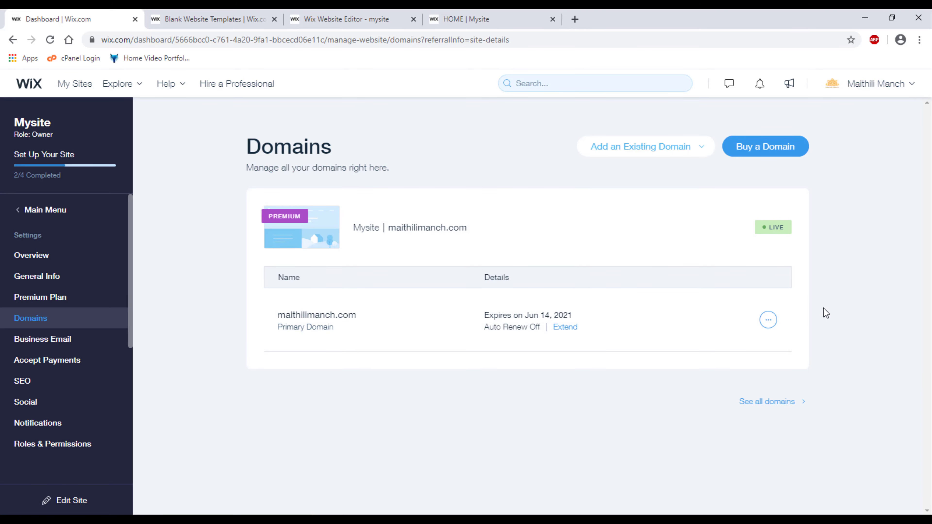
mouse_move(775, 231)
Look at the earlier live page of Mysite, close it and return to the Mysite editor.
click(509, 17)
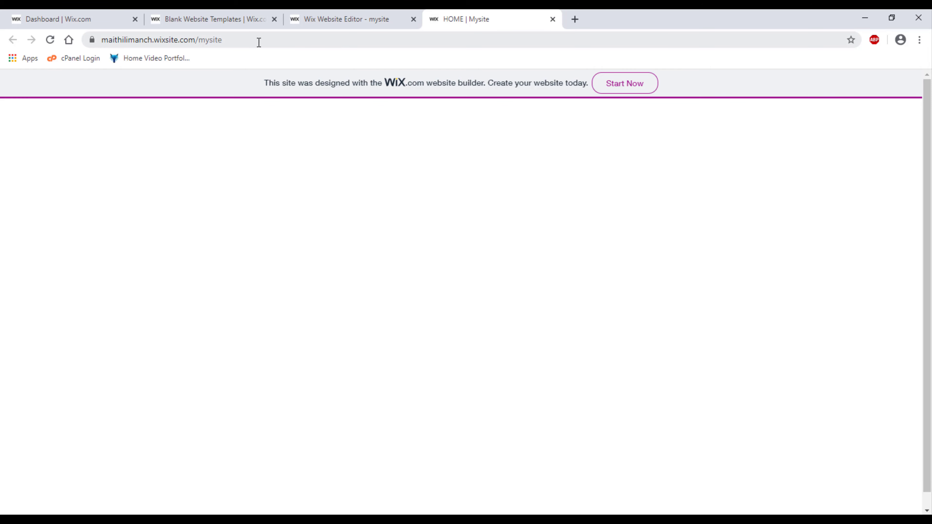
click(323, 18)
middle_click(513, 18)
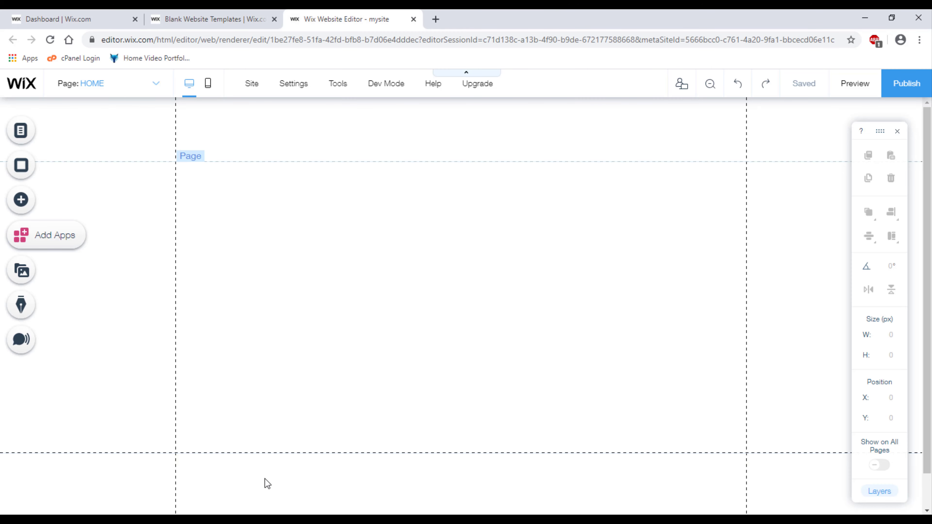
Reload maithilimanch.com in the incognito window to check which site the domain shows, and return to the Mysite editor.
mouse_move(229, 514)
click(290, 474)
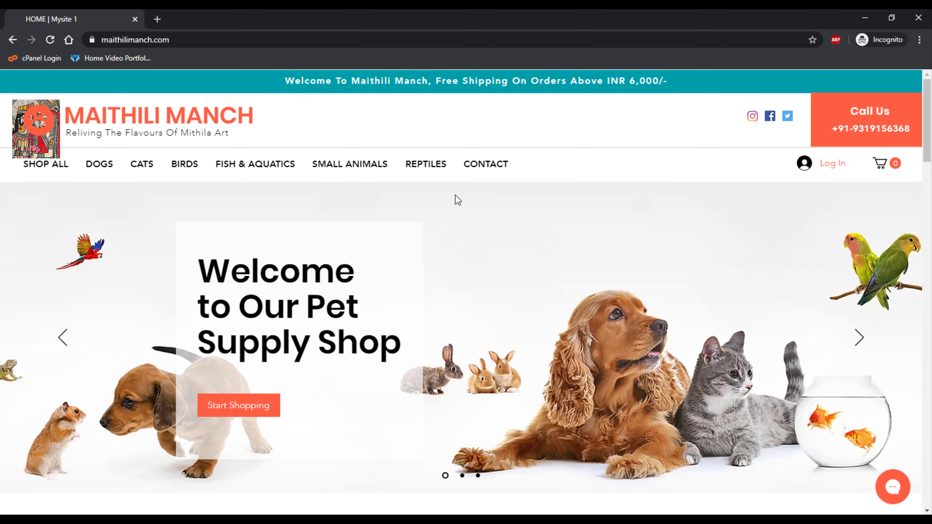
key(F5)
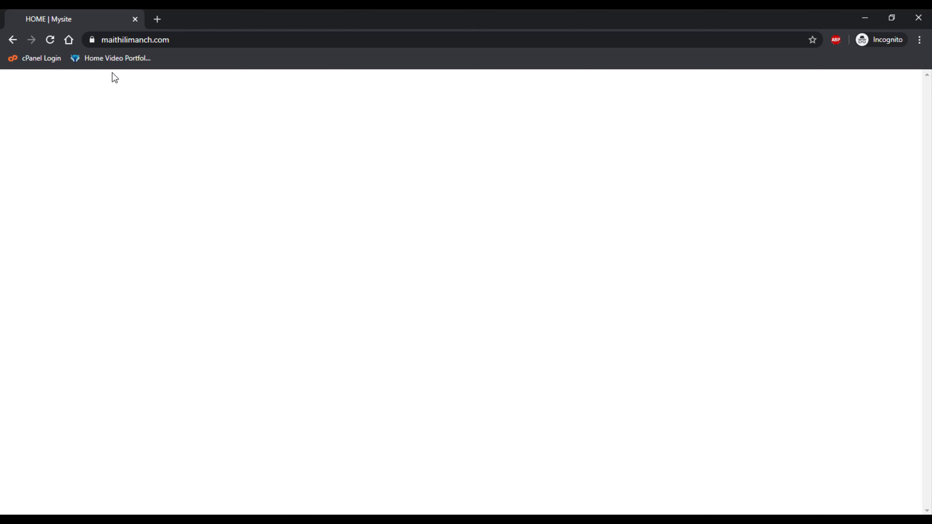
click(126, 45)
click(247, 174)
key(alt+Tab)
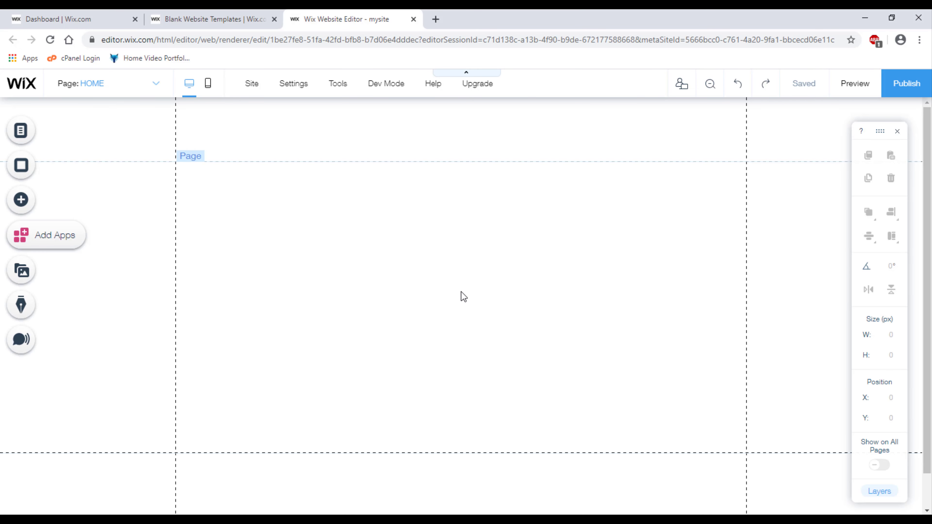